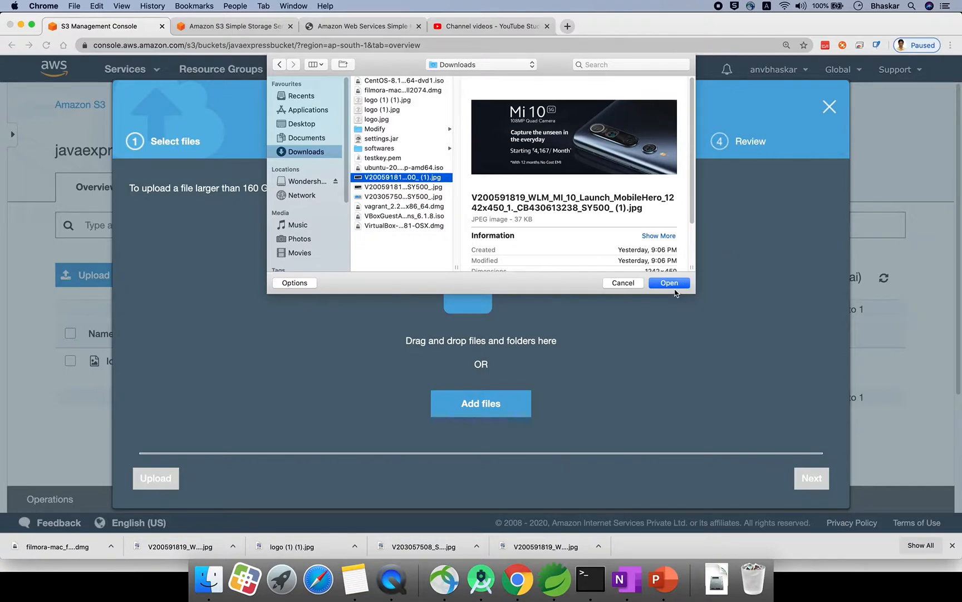
# Step: Upload V200591819_WLM_MI_10_Launch_MobileHero_1242x450_1._CB430613238_SY500_ (1).jpg from Downloads to javaexpressbucket with the default upload settings
pyautogui.click(675, 284)
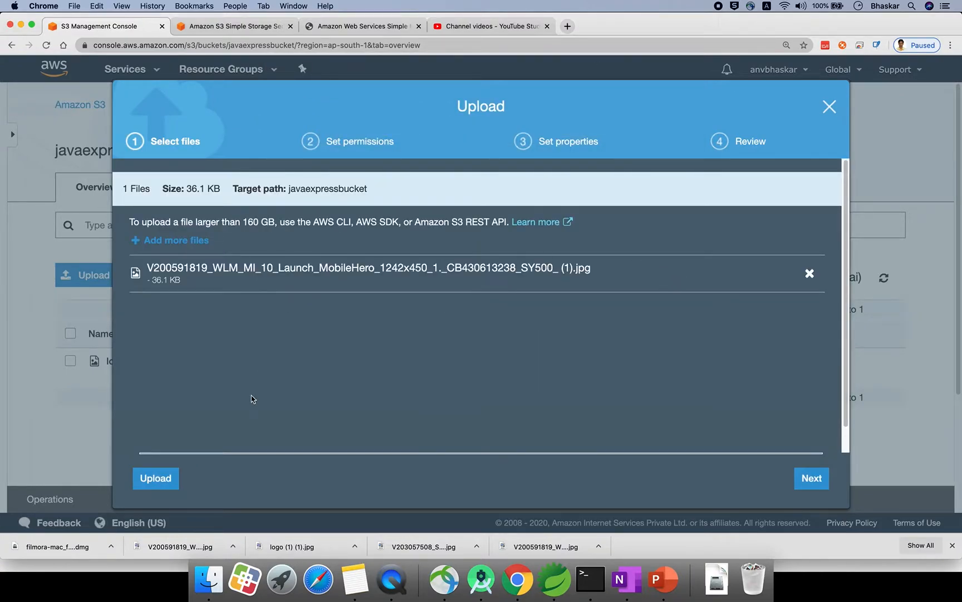
pyautogui.click(165, 476)
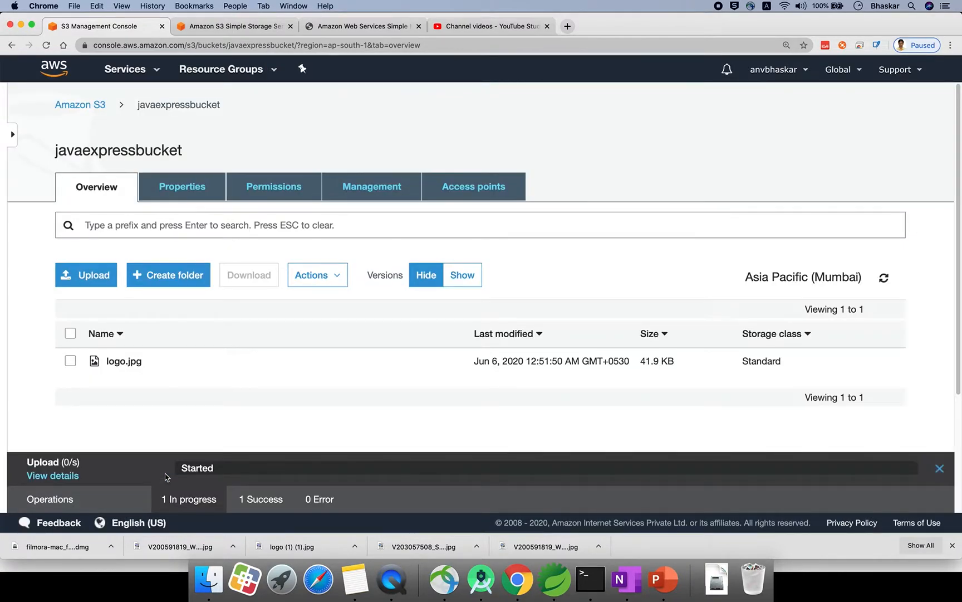
pyautogui.scroll(-2, 282, 365)
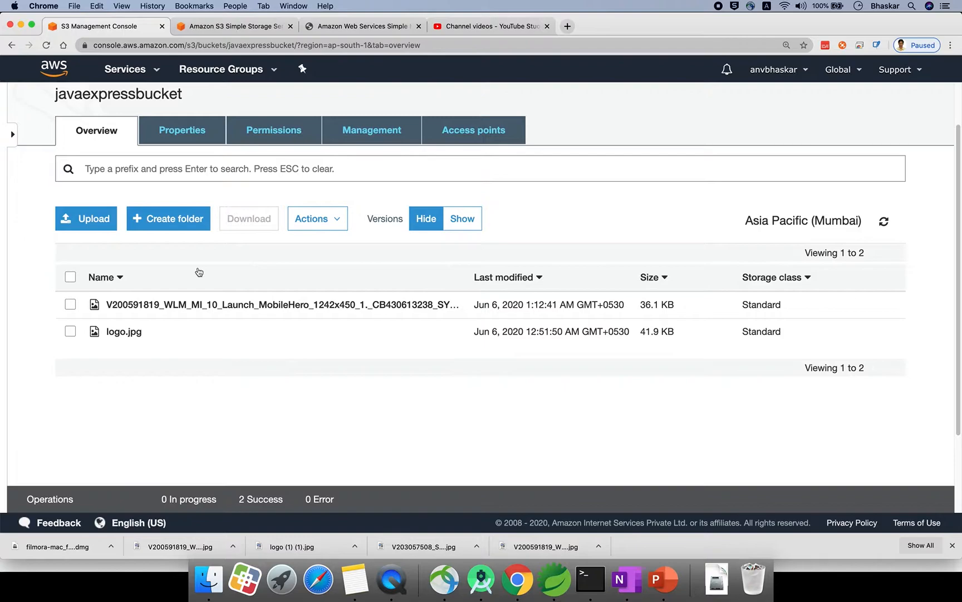
# Step: Open the server access logging settings in the bucket's properties and choose to enable logging
pyautogui.click(180, 135)
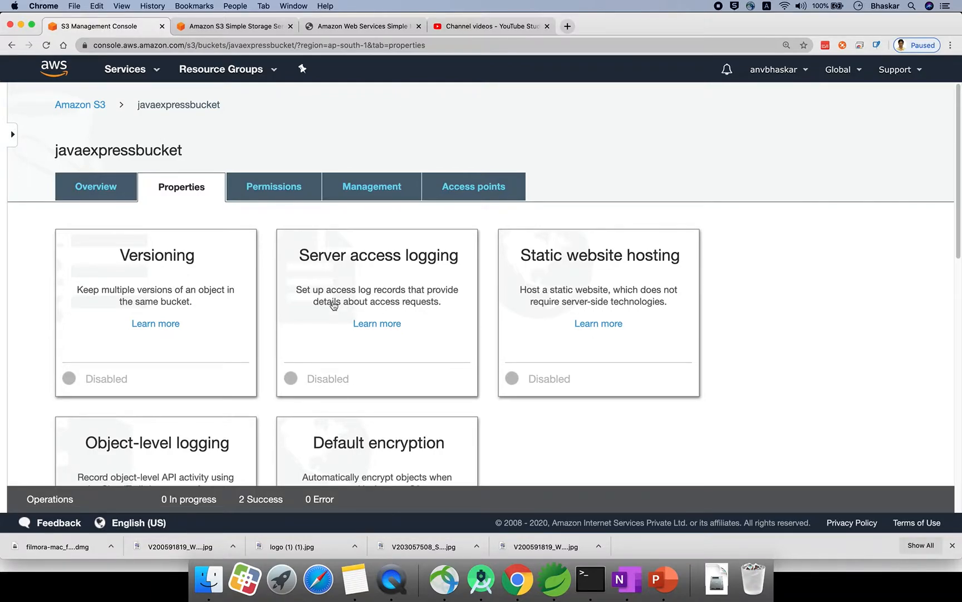
pyautogui.click(385, 282)
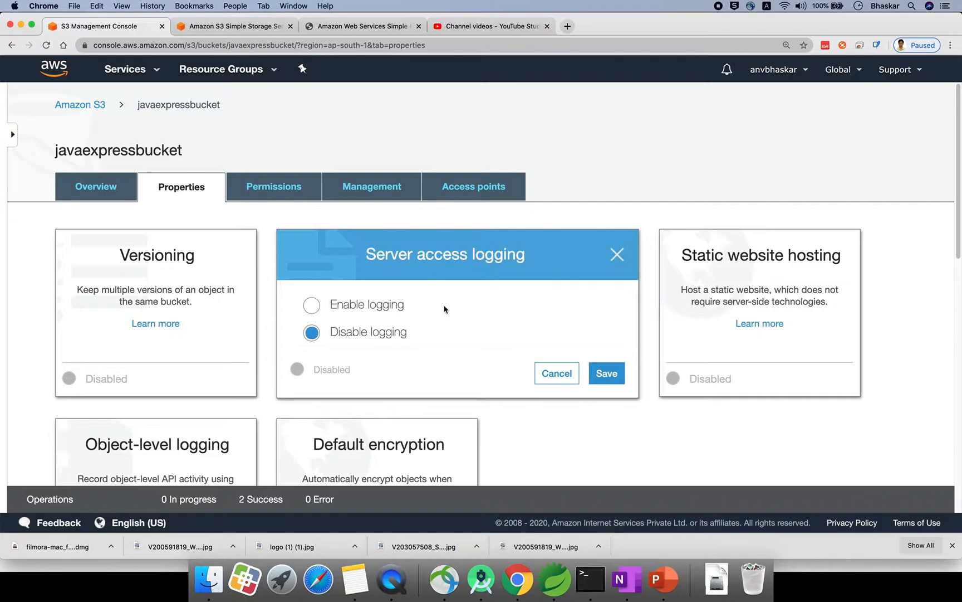
pyautogui.click(313, 308)
pyautogui.scroll(-5, 342, 367)
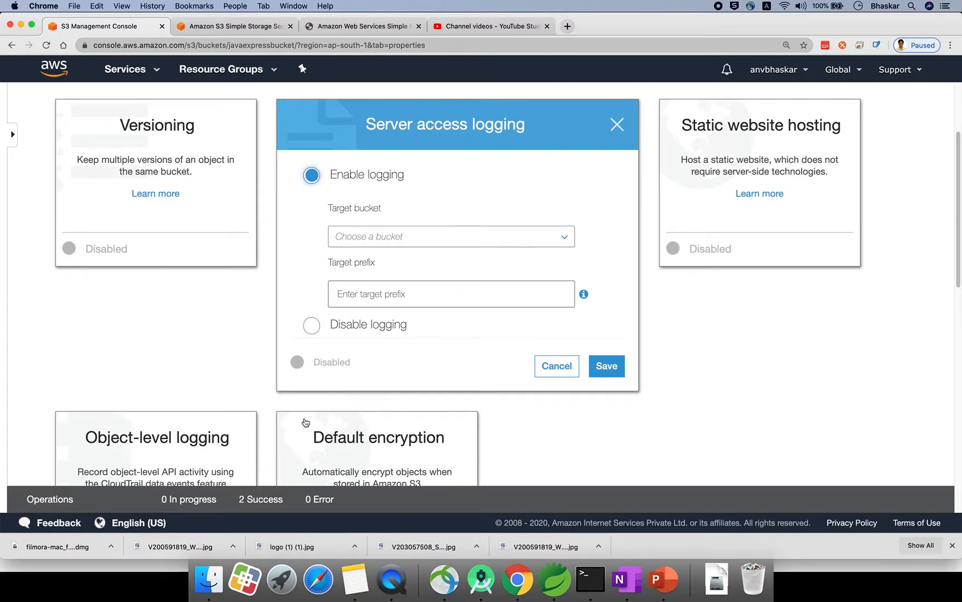
# Step: Search the web for "amazon free tier s3" in a new browser tab and open the AWS Free Tier result
pyautogui.click(567, 26)
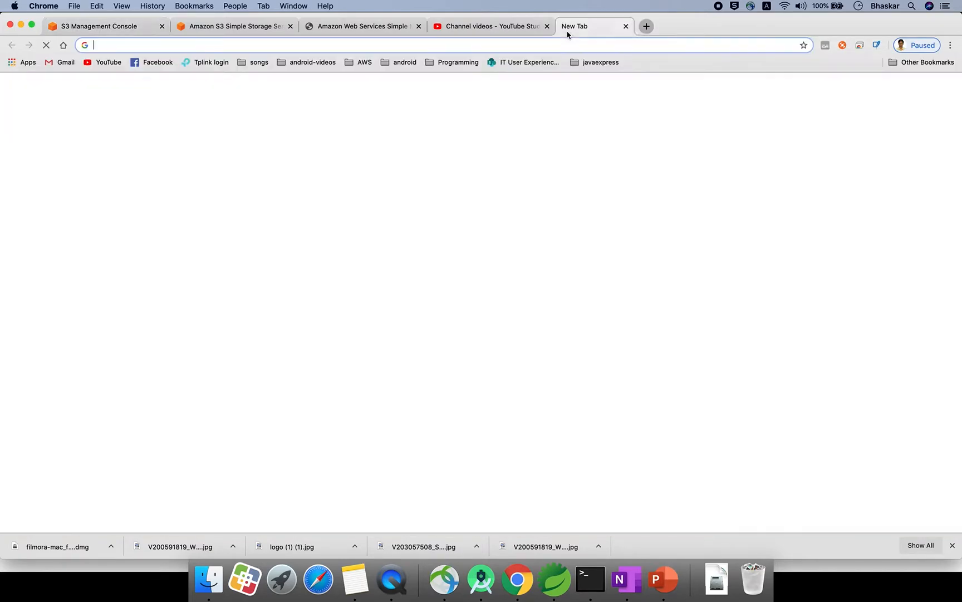
pyautogui.write('amazon')
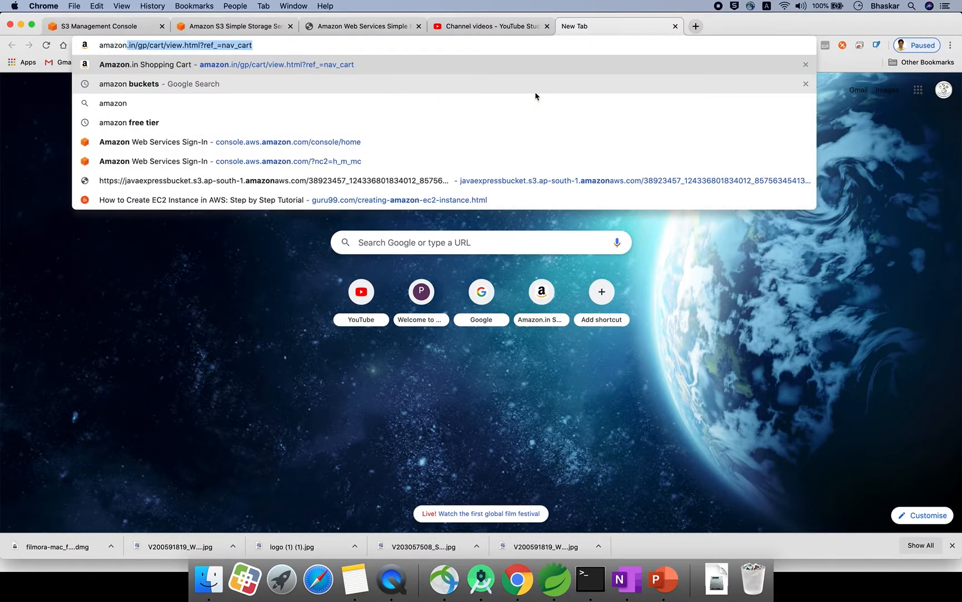
pyautogui.write(' free tier s3')
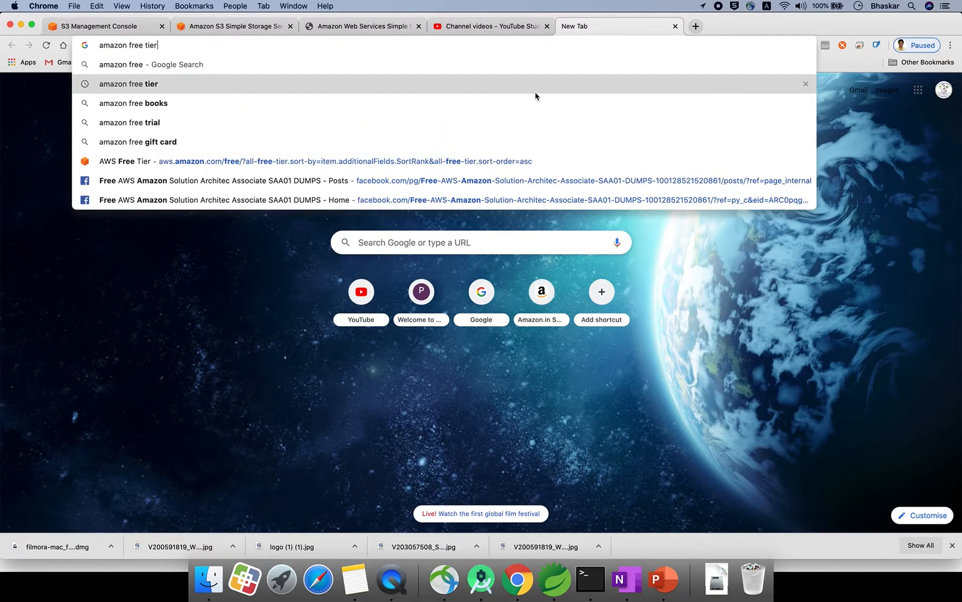
pyautogui.press('Return')
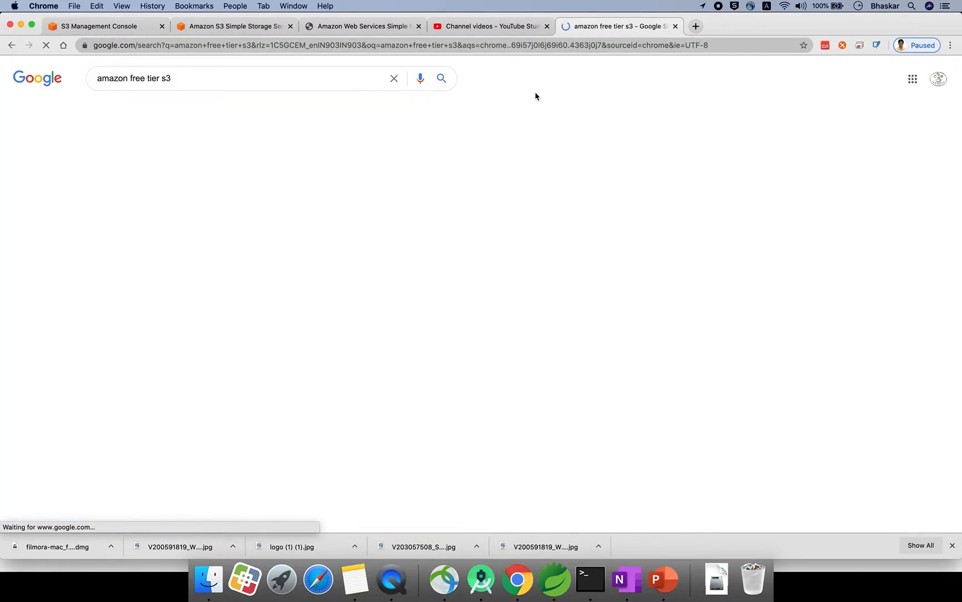
pyautogui.click(159, 168)
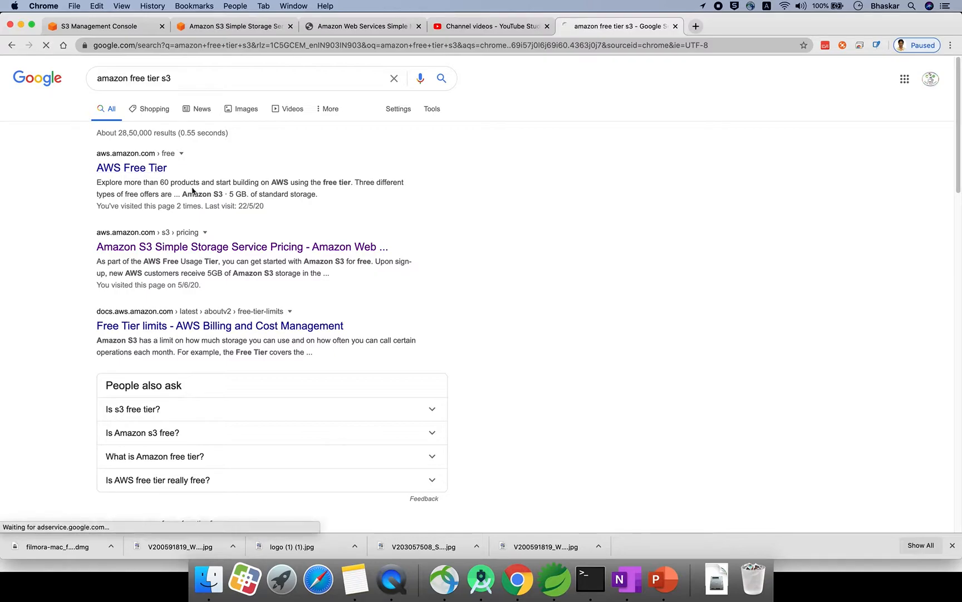
# Step: Examine the Amazon S3 free tier storage and request allowances, and bring up the Amazon S3 pricing page
pyautogui.scroll(-6, 455, 351)
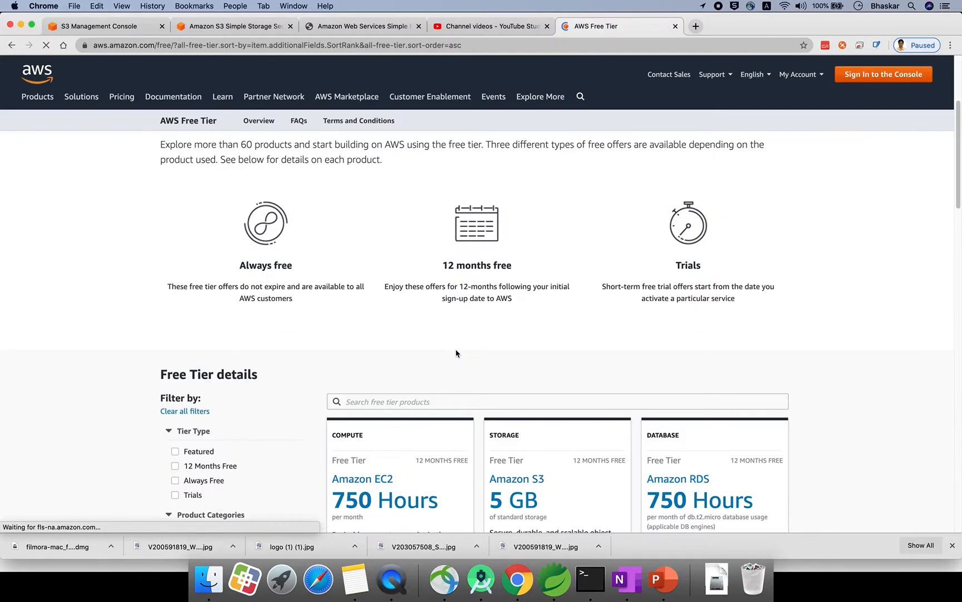
pyautogui.moveTo(510, 326)
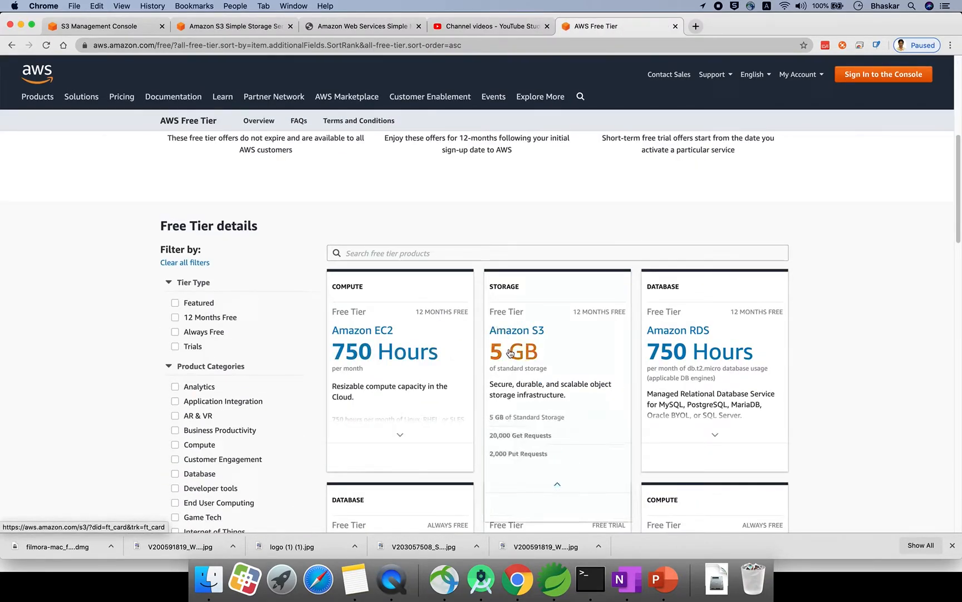
pyautogui.scroll(-1, 513, 328)
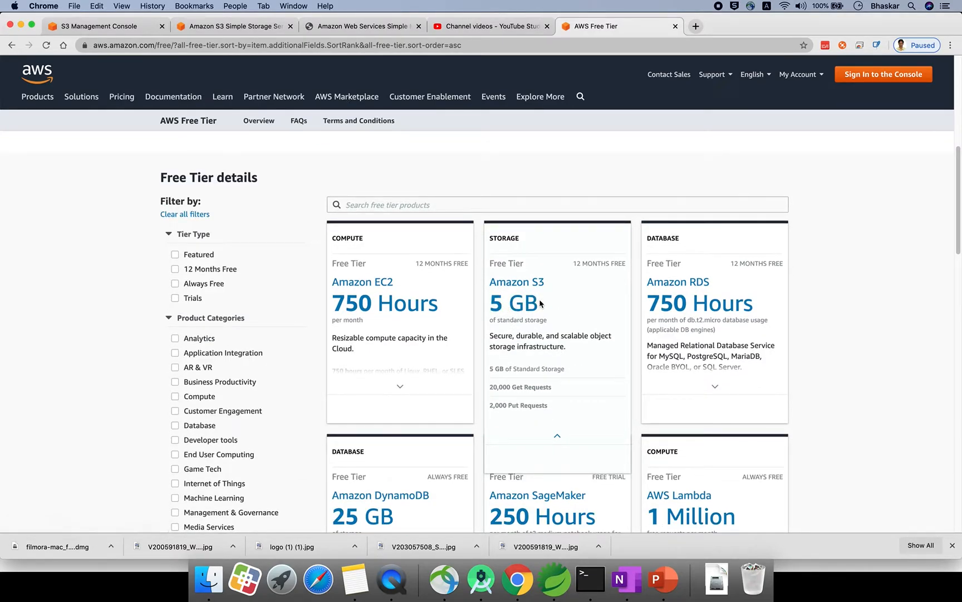
pyautogui.moveTo(575, 262); pyautogui.dragTo(558, 388)
pyautogui.click(258, 29)
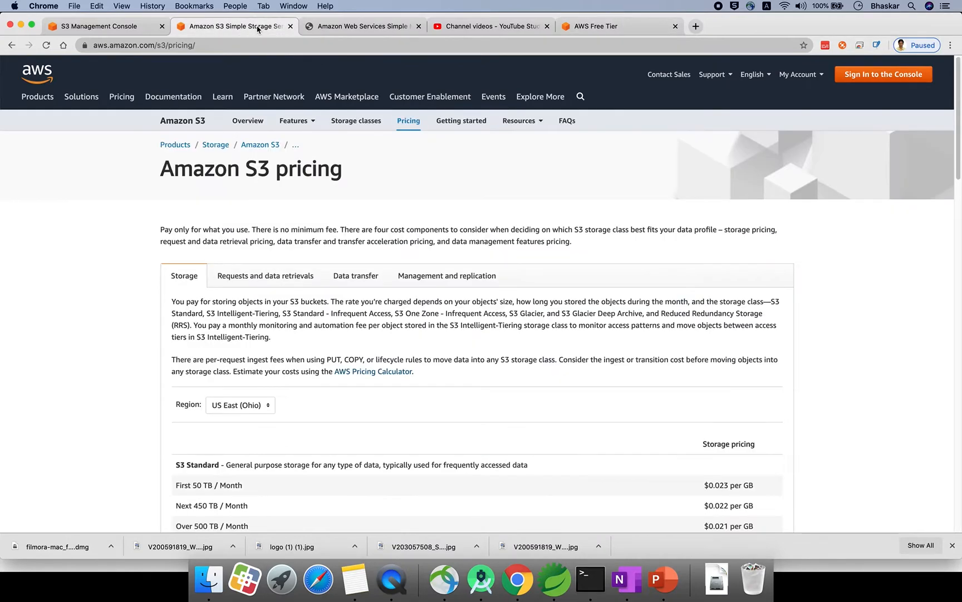
# Step: Return to the S3 console and set javaexpressbucket as the target bucket for the access logs
pyautogui.click(114, 29)
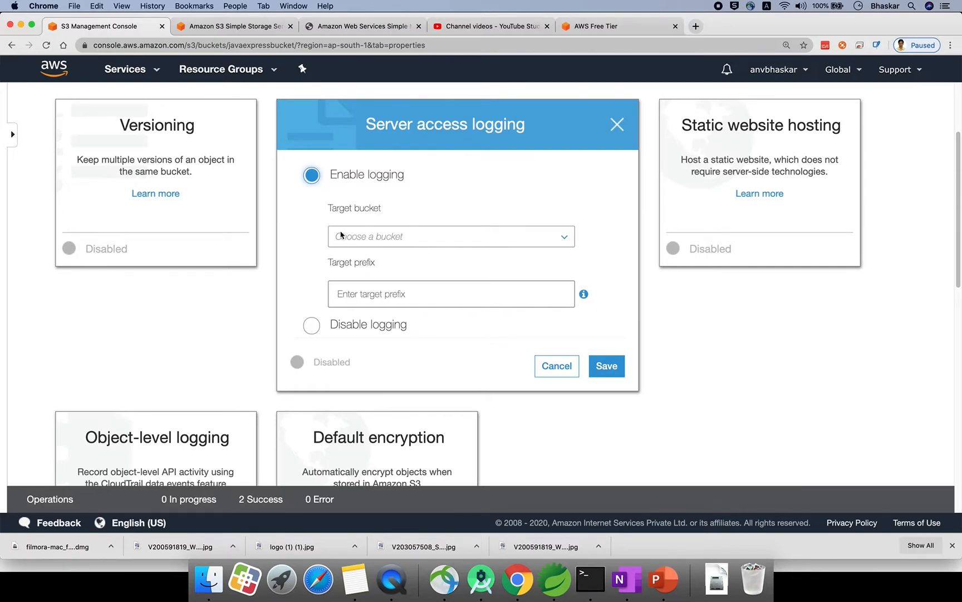
pyautogui.moveTo(327, 210); pyautogui.dragTo(382, 213)
pyautogui.click(401, 237)
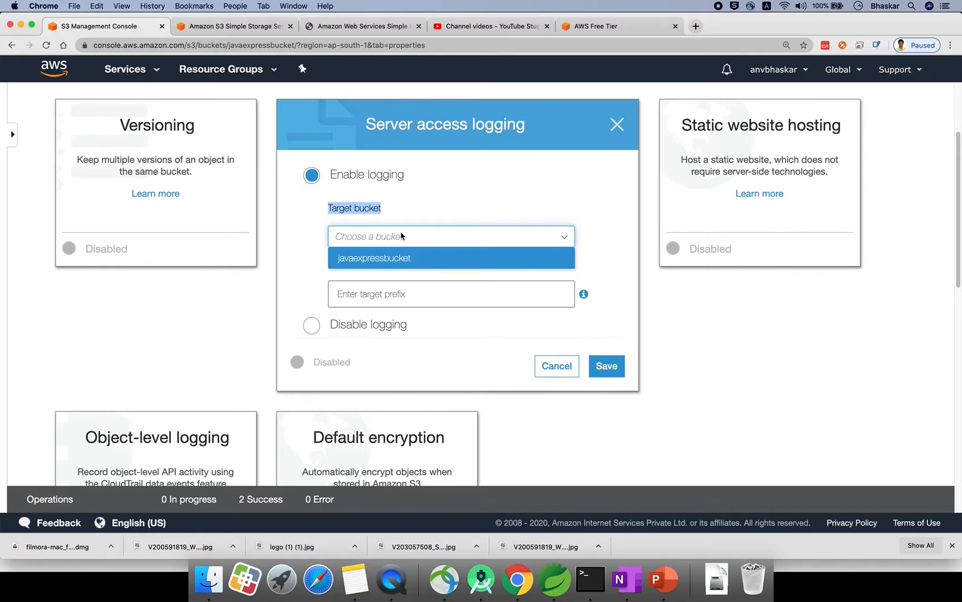
pyautogui.click(361, 259)
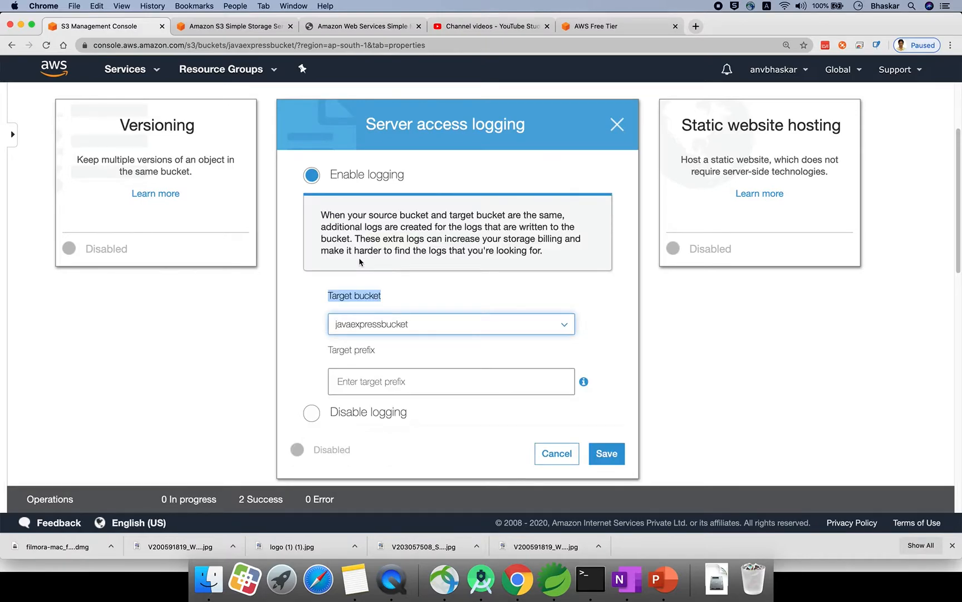
# Step: Set the log target prefix to awslogs and save the server access logging settings
pyautogui.scroll(-3, 395, 304)
pyautogui.moveTo(333, 263); pyautogui.dragTo(378, 258)
pyautogui.click(373, 299)
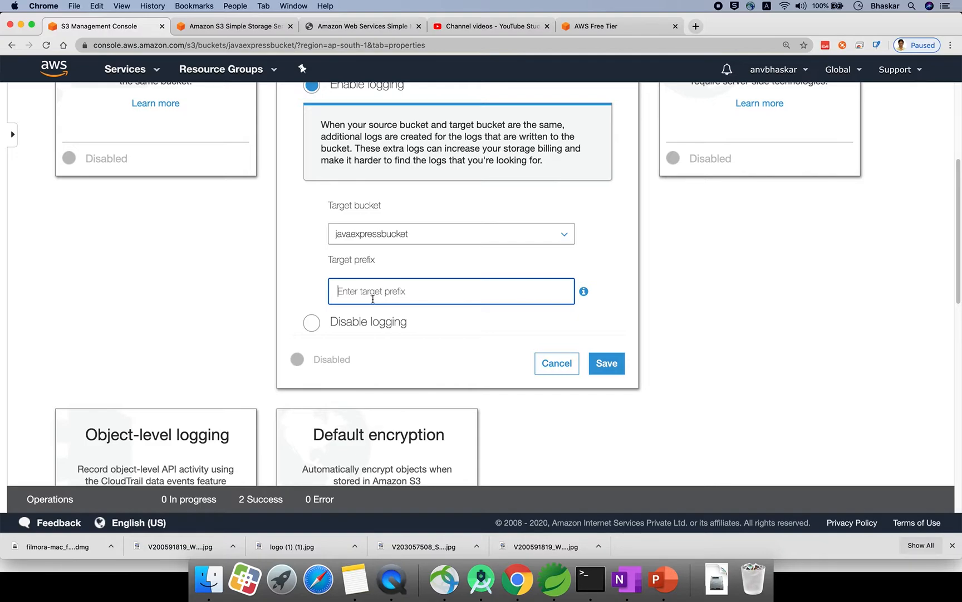
pyautogui.write('l')
pyautogui.press('BackSpace')
pyautogui.write('awslogs')
pyautogui.click(620, 371)
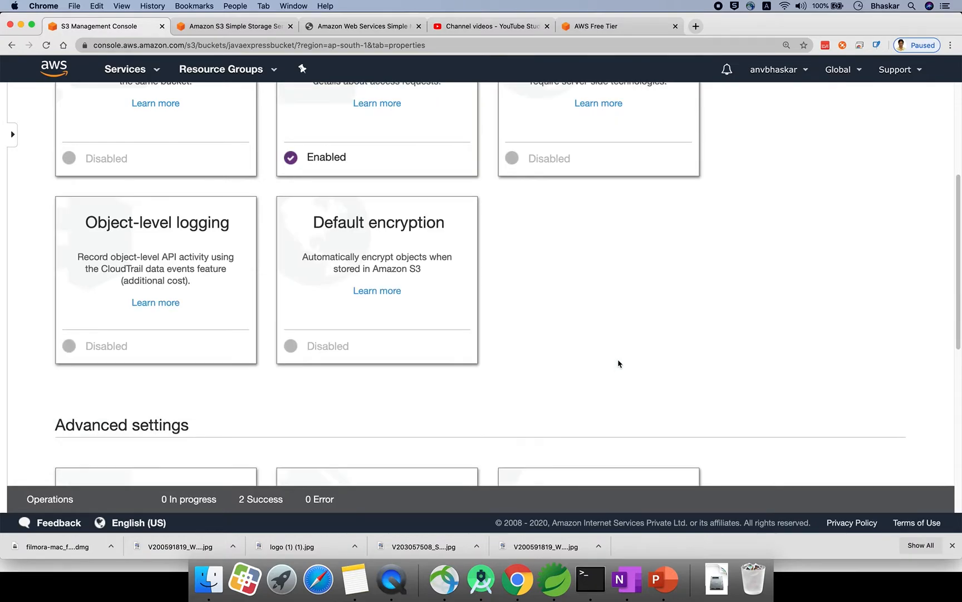
# Step: Look over the object list of javaexpressbucket and return to the bucket's properties
pyautogui.scroll(5, 610, 342)
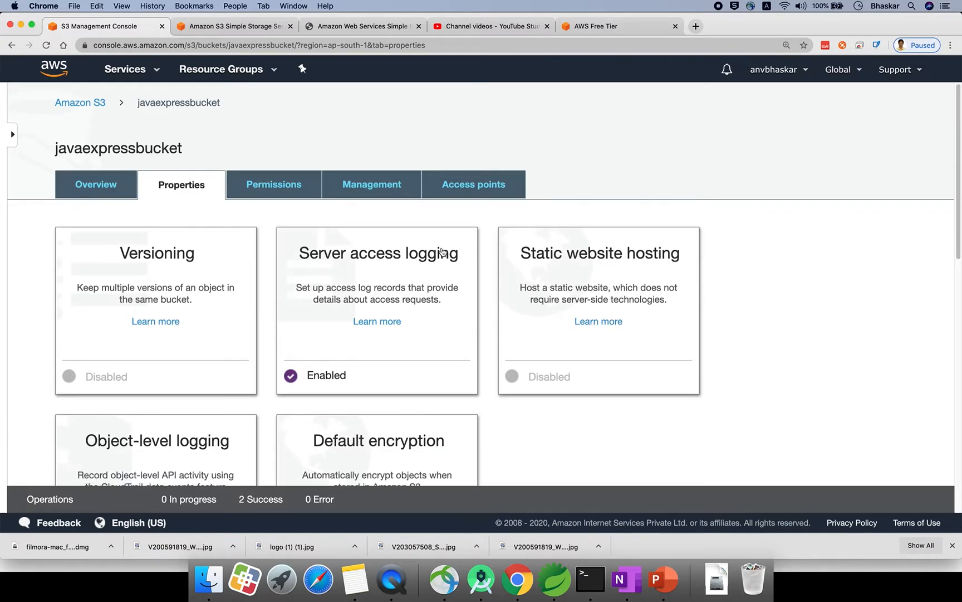
pyautogui.click(97, 187)
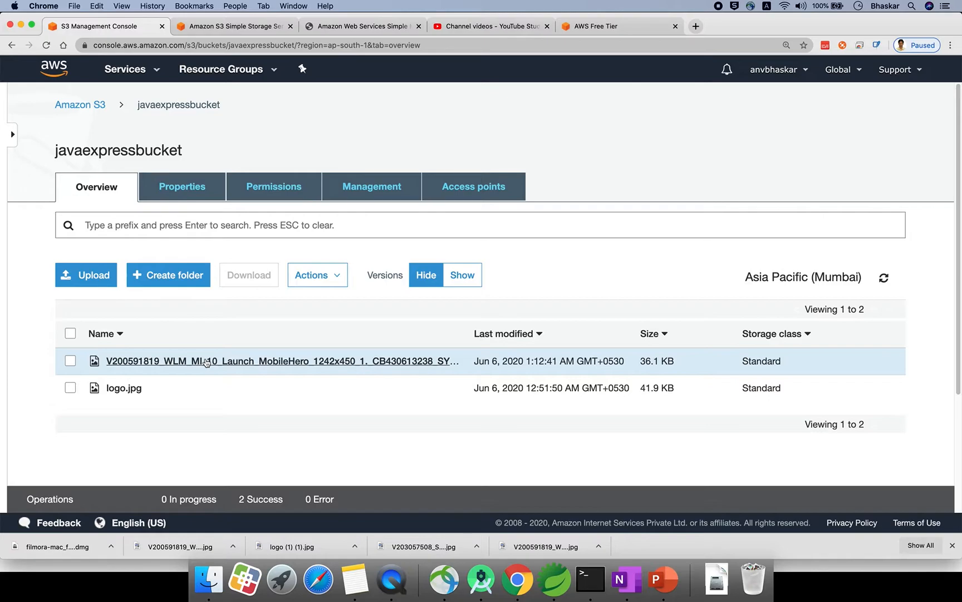
pyautogui.click(211, 192)
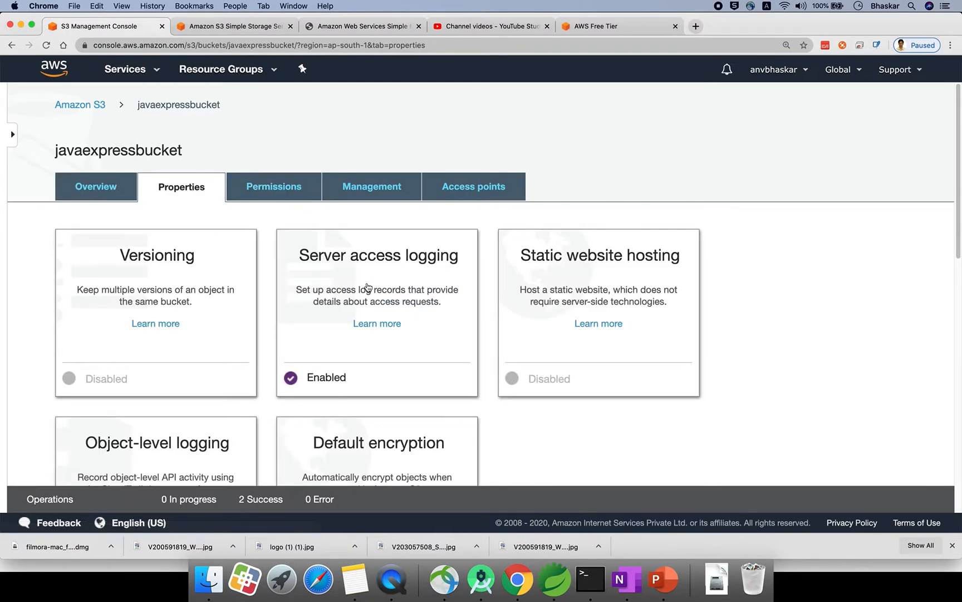
# Step: Disable server access logging for javaexpressbucket and save the change
pyautogui.click(368, 287)
pyautogui.scroll(-2, 360, 345)
pyautogui.scroll(-2, 356, 385)
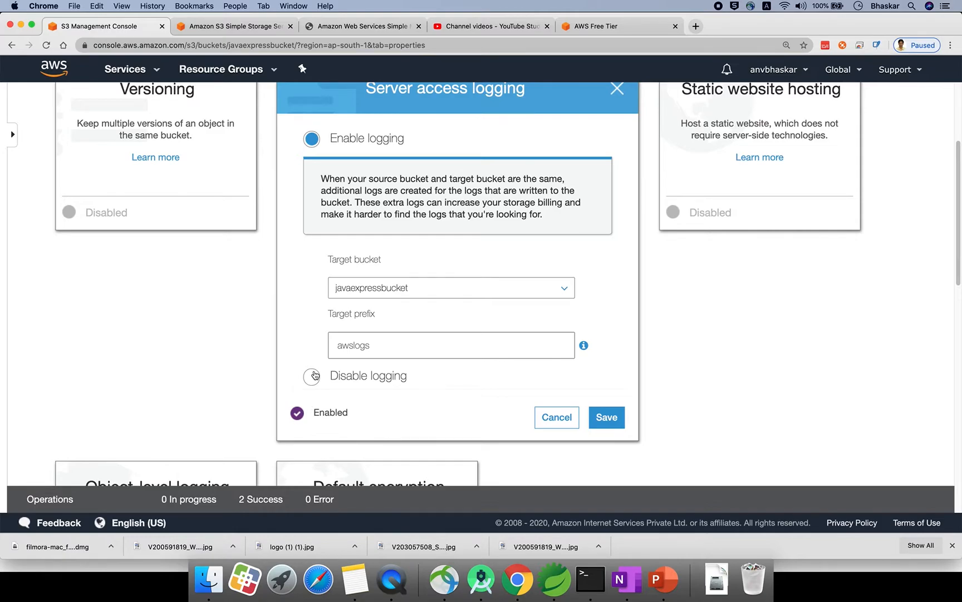
pyautogui.click(312, 374)
pyautogui.scroll(3, 509, 315)
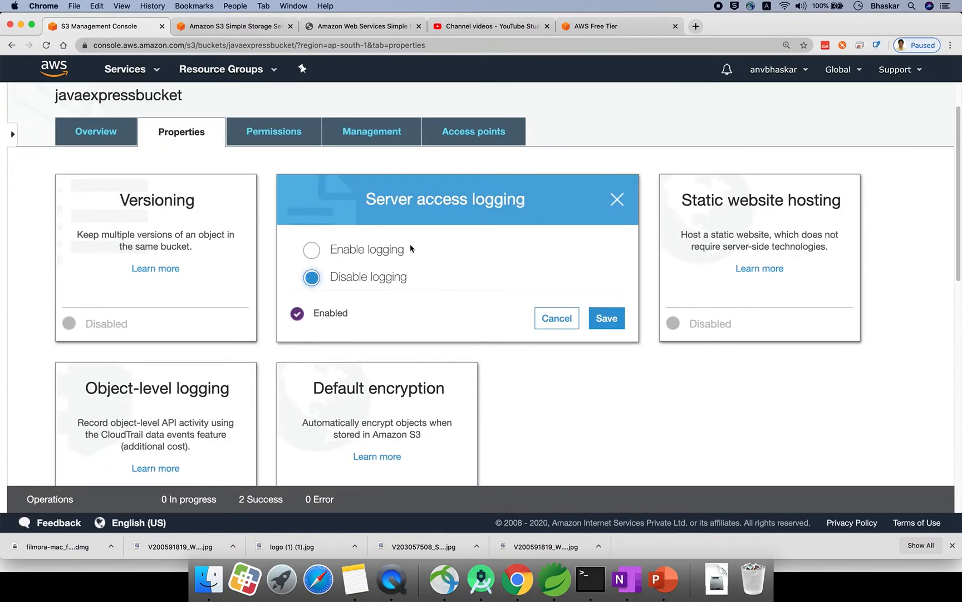
pyautogui.click(605, 319)
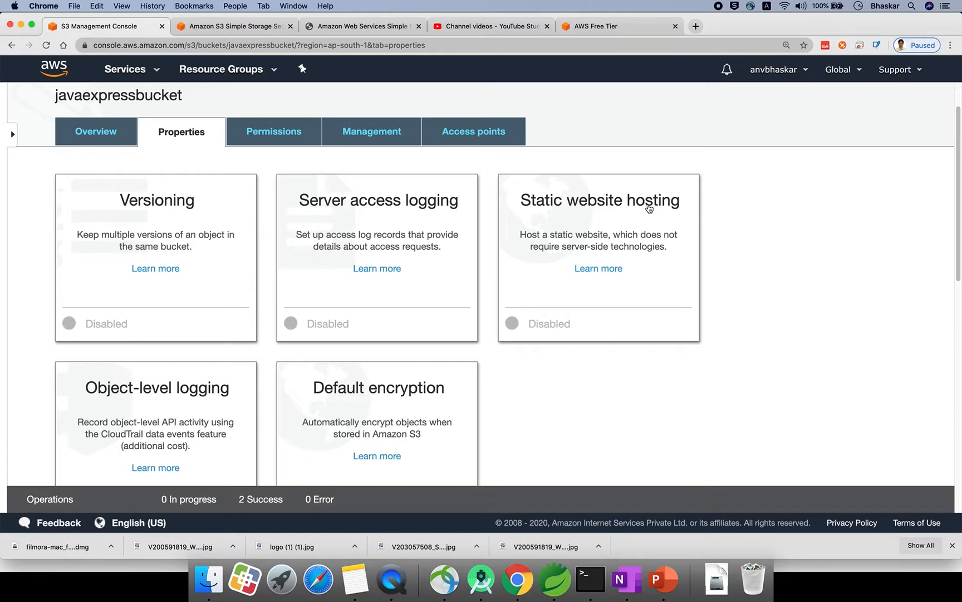
# Step: Review the bucket's advanced settings such as object lock, tags and transfer acceleration, and recheck its overview and properties
pyautogui.scroll(-6, 542, 331)
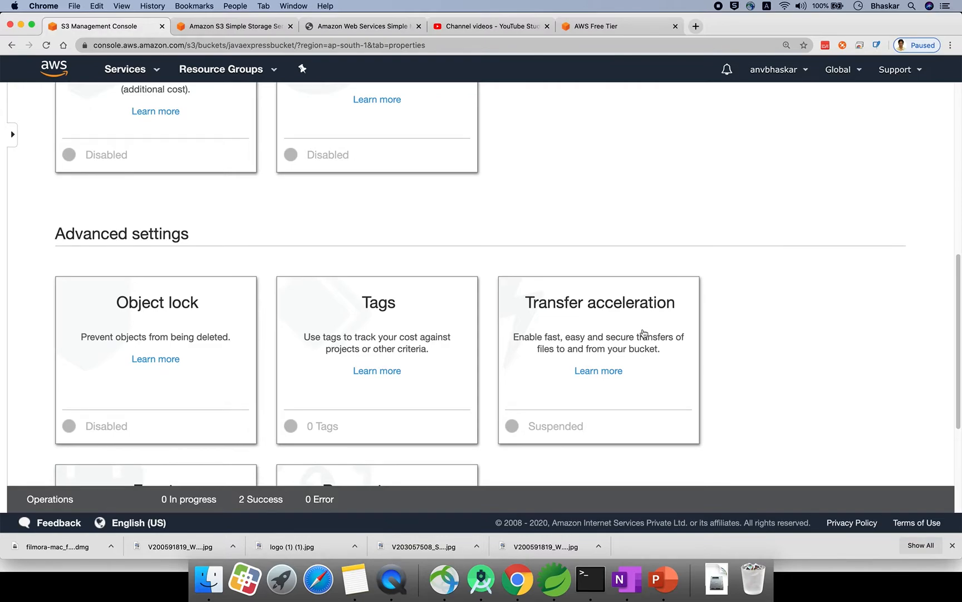
pyautogui.scroll(7, 640, 333)
pyautogui.click(105, 190)
pyautogui.click(154, 179)
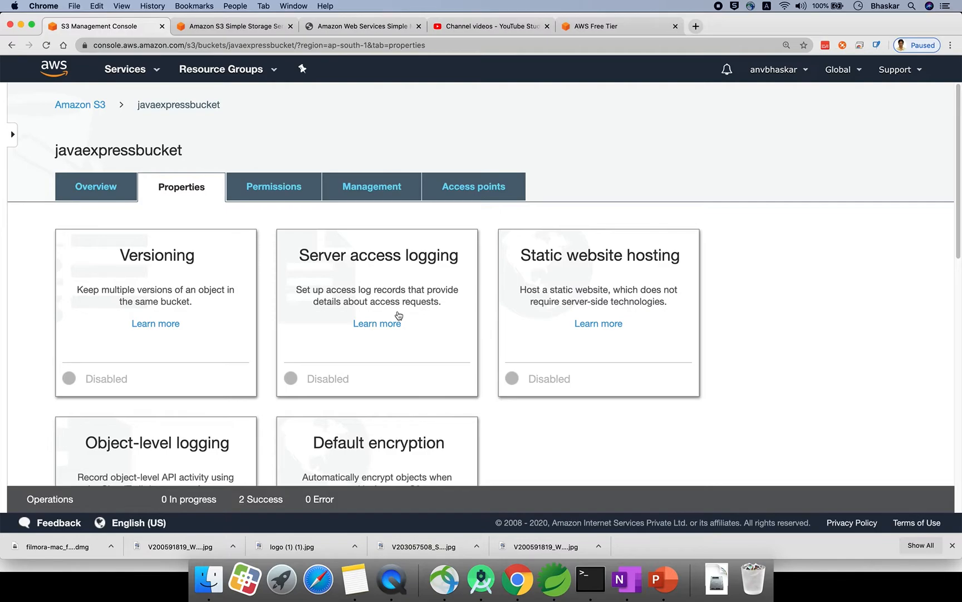
# Step: Switch to the PowerPoint slide show at the S3 Charges slide
pyautogui.click(663, 580)
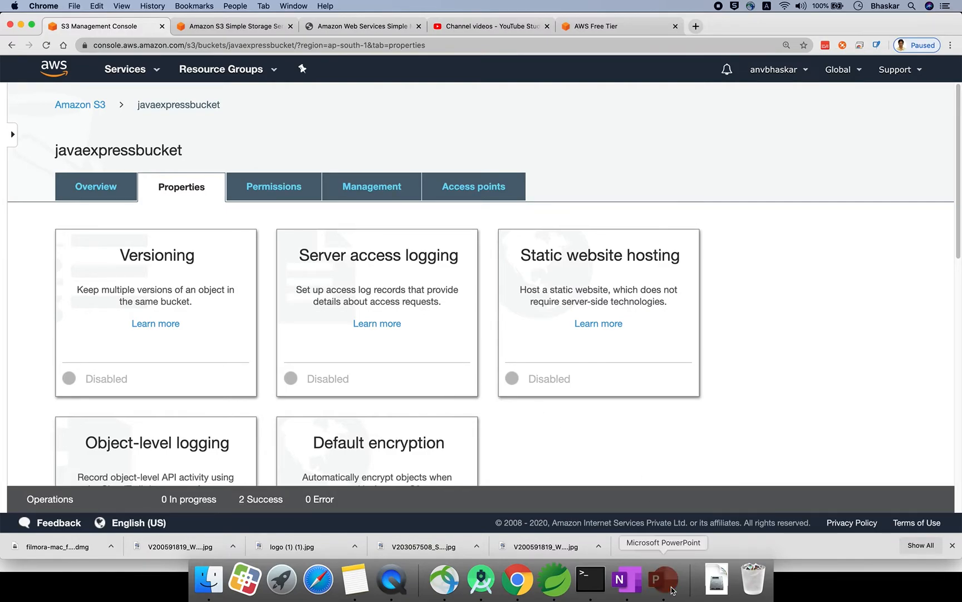
pyautogui.click(494, 316)
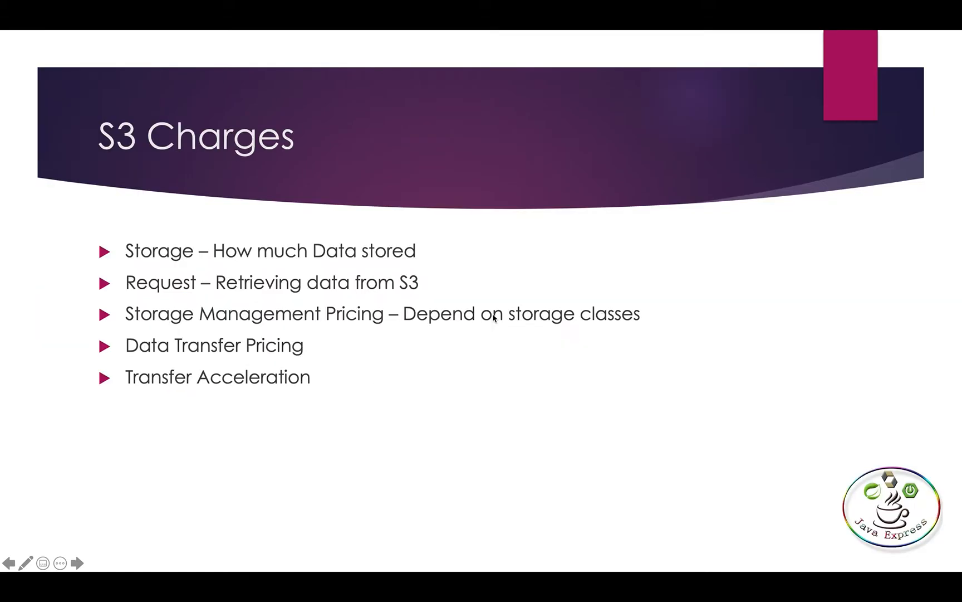